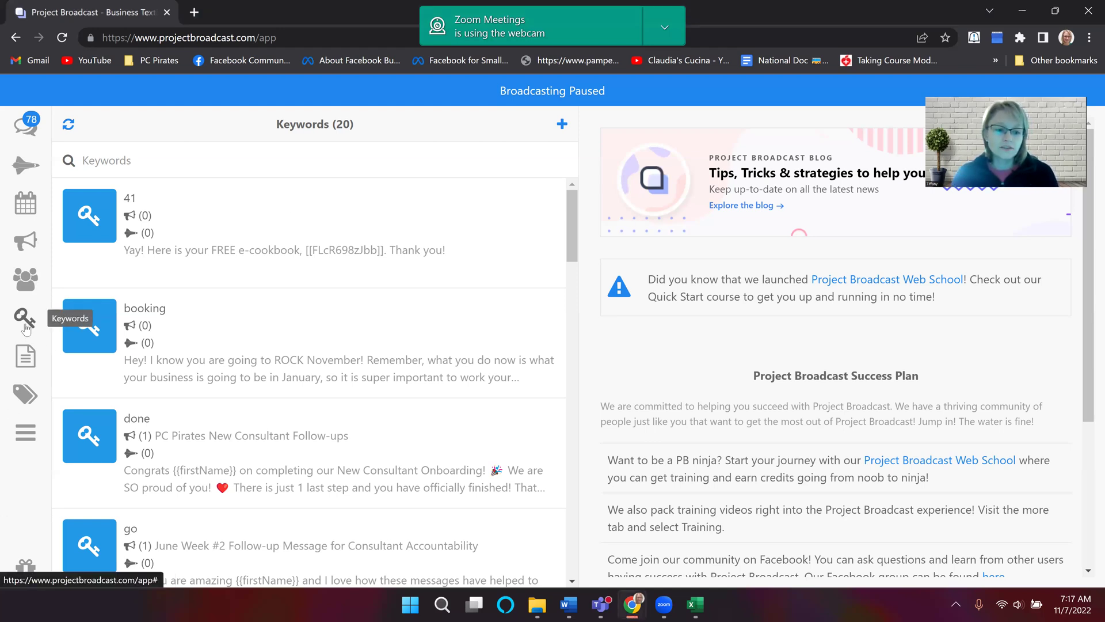
# - Create a new keyword, renaming it from the taken 'new' to 'nov' and saving it
pyautogui.click(560, 130)
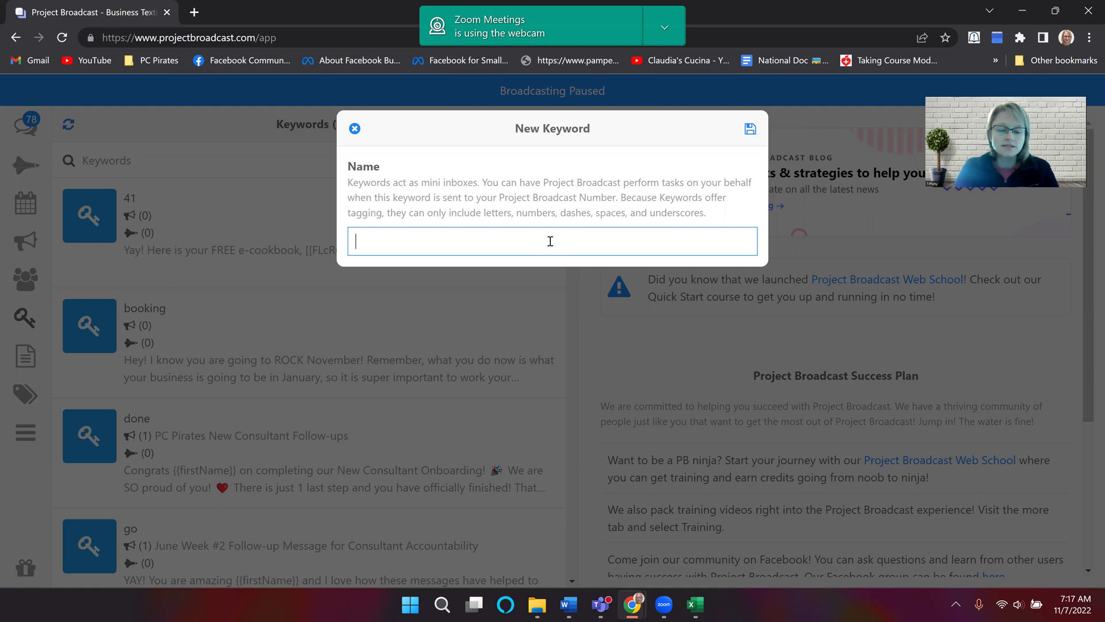
pyautogui.write('new')
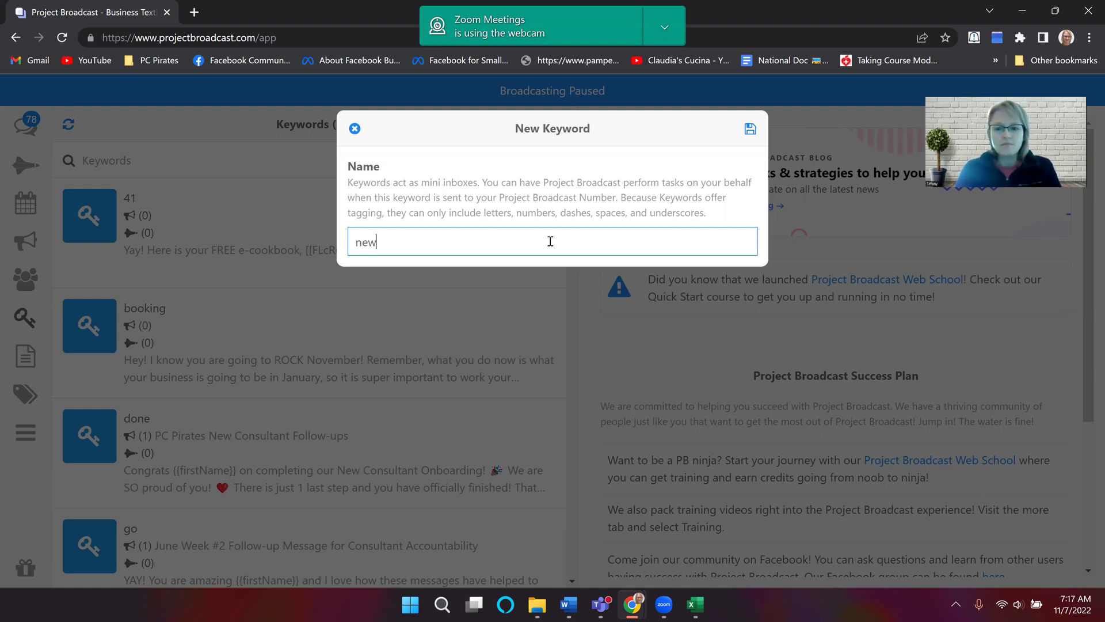
pyautogui.click(751, 133)
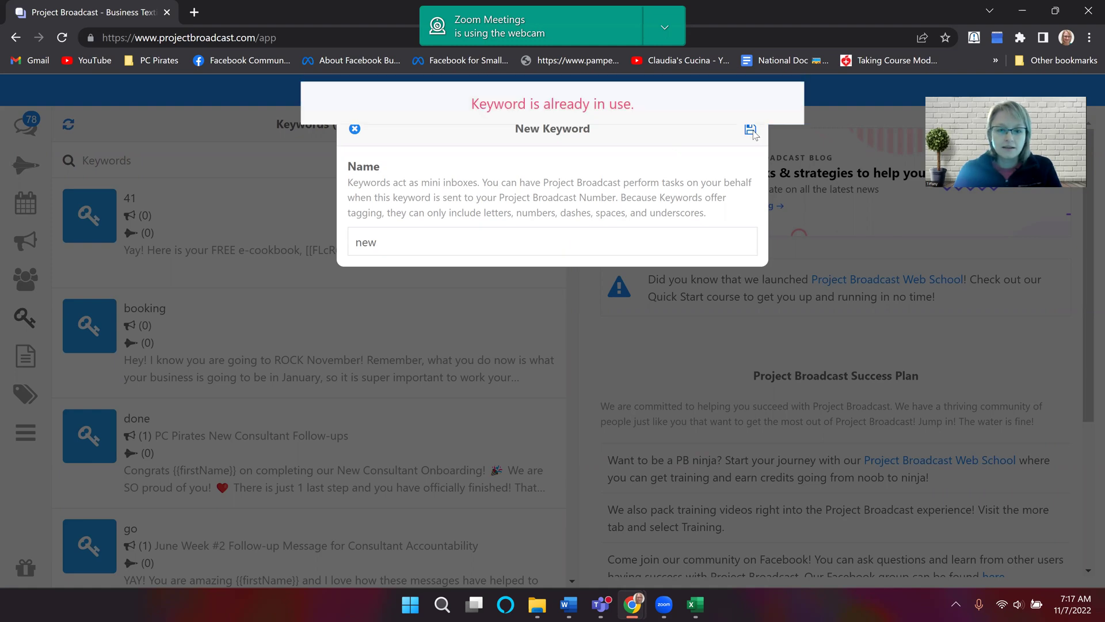
pyautogui.click(463, 249)
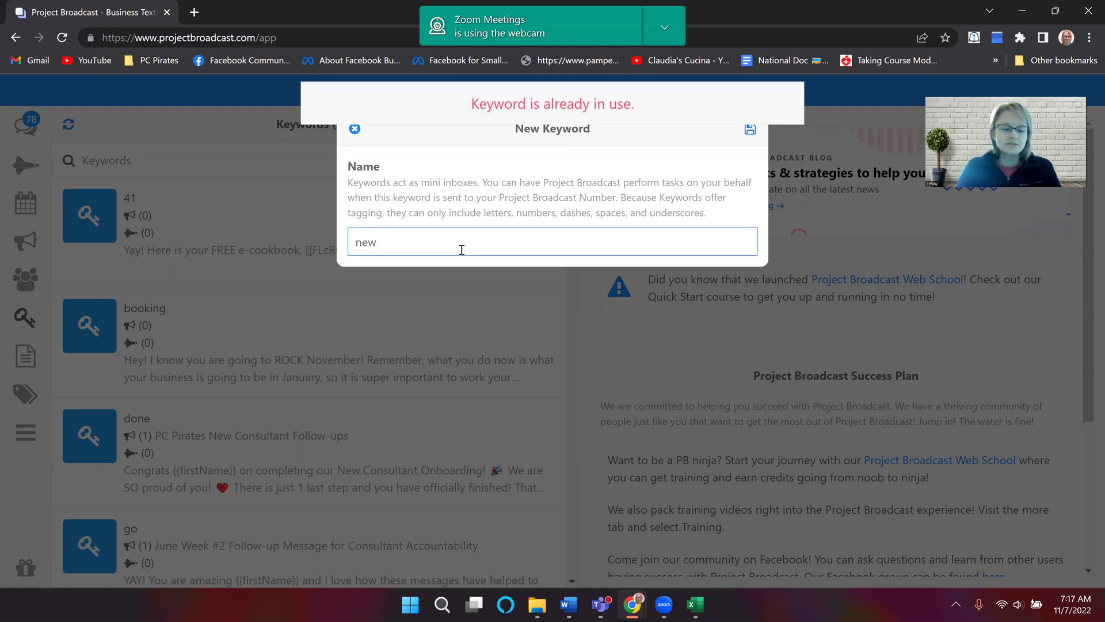
pyautogui.press('BackSpace')
pyautogui.press('BackSpace')
pyautogui.press('BackSpace')
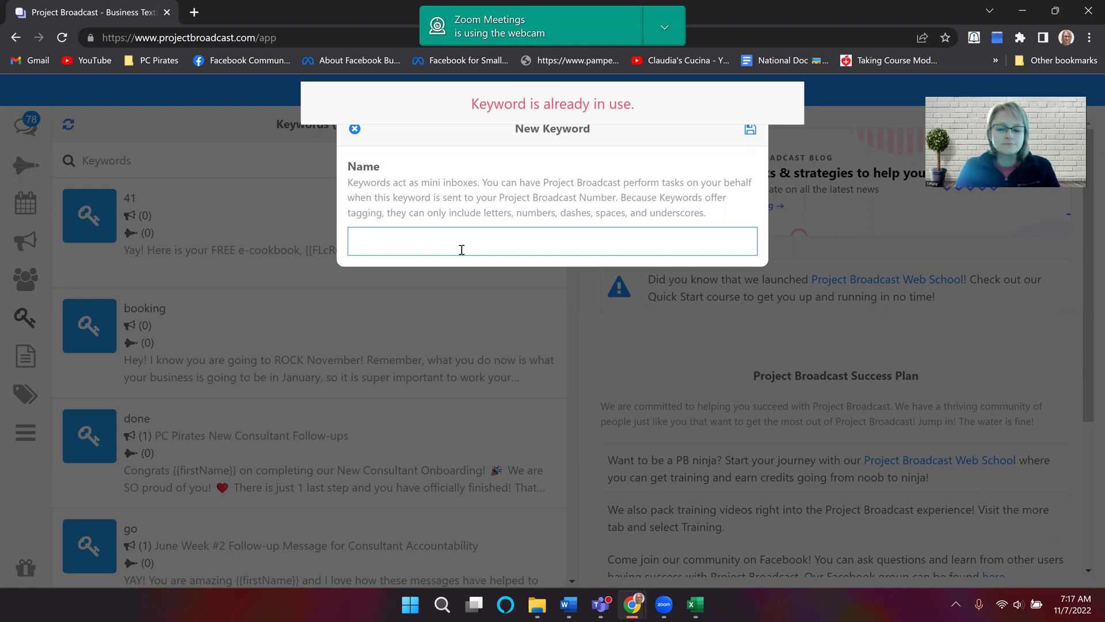
pyautogui.write('nov')
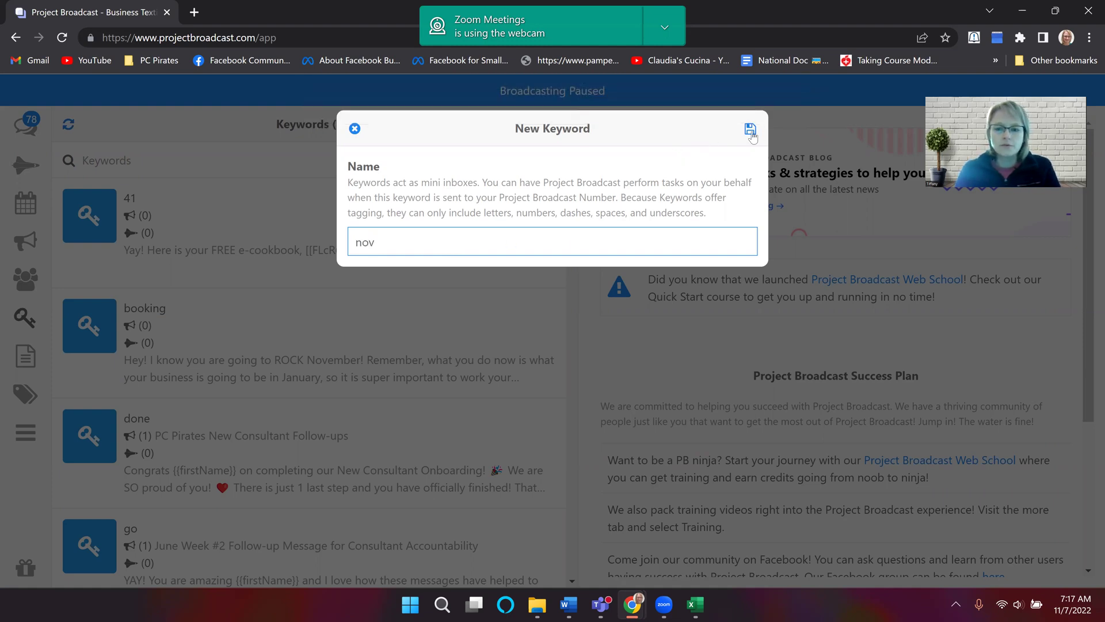
pyautogui.click(751, 131)
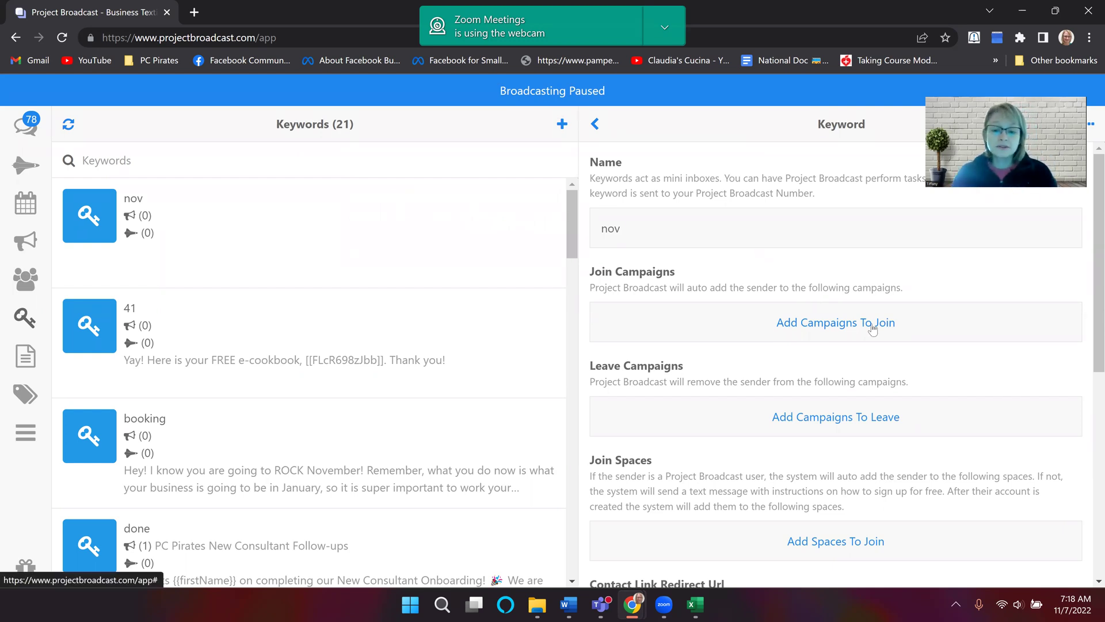
# - Scroll the nov keyword settings panel down to the Reply Message section
pyautogui.scroll(-2, 927, 362)
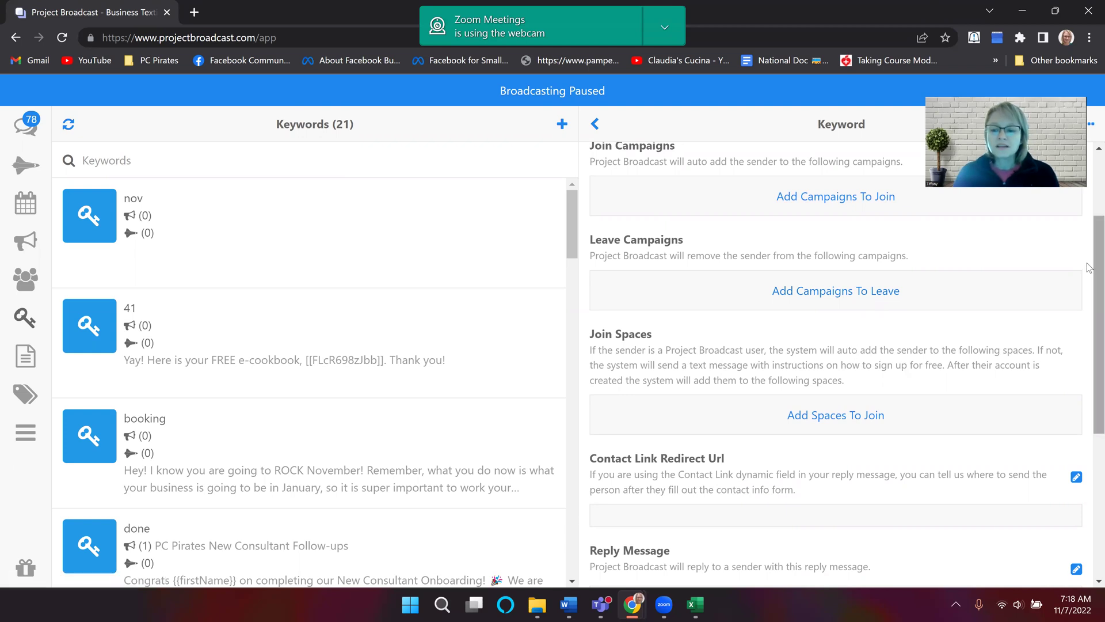
pyautogui.moveTo(1090, 269); pyautogui.dragTo(1088, 396)
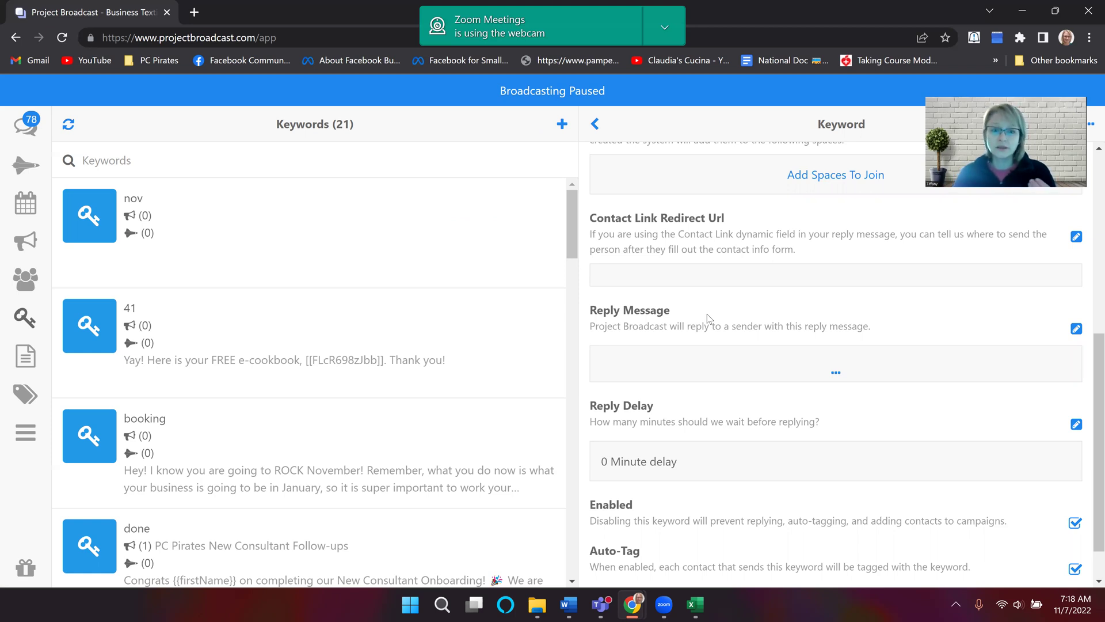
# - Begin the nov reply message with 'Hey' followed by the First Name dynamic field
pyautogui.click(1076, 330)
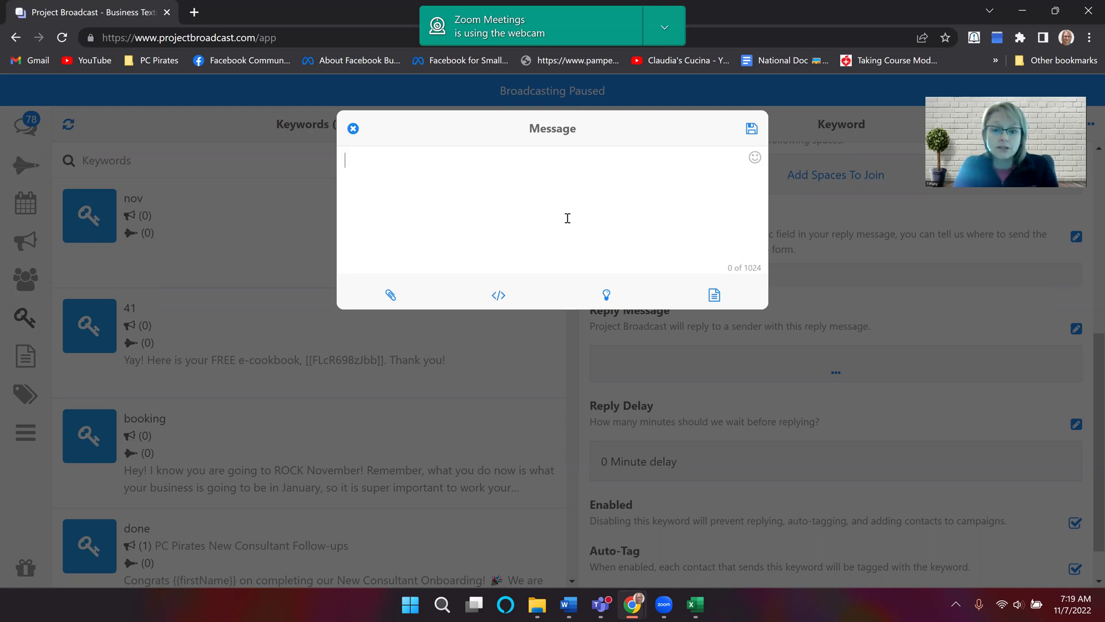
pyautogui.write('Hey')
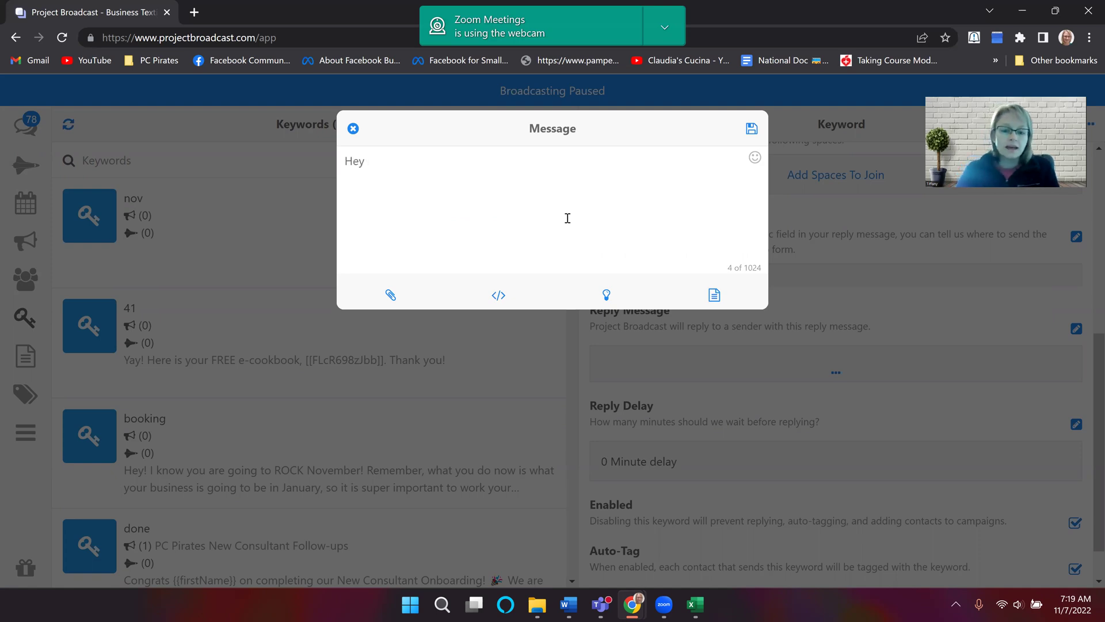
pyautogui.click(499, 297)
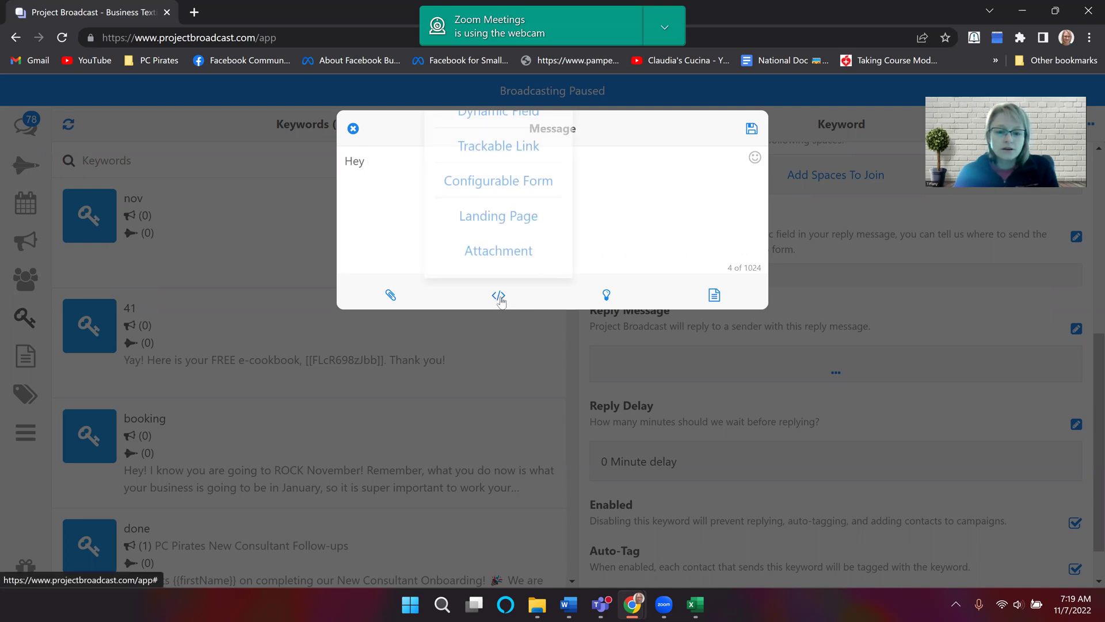
pyautogui.click(504, 113)
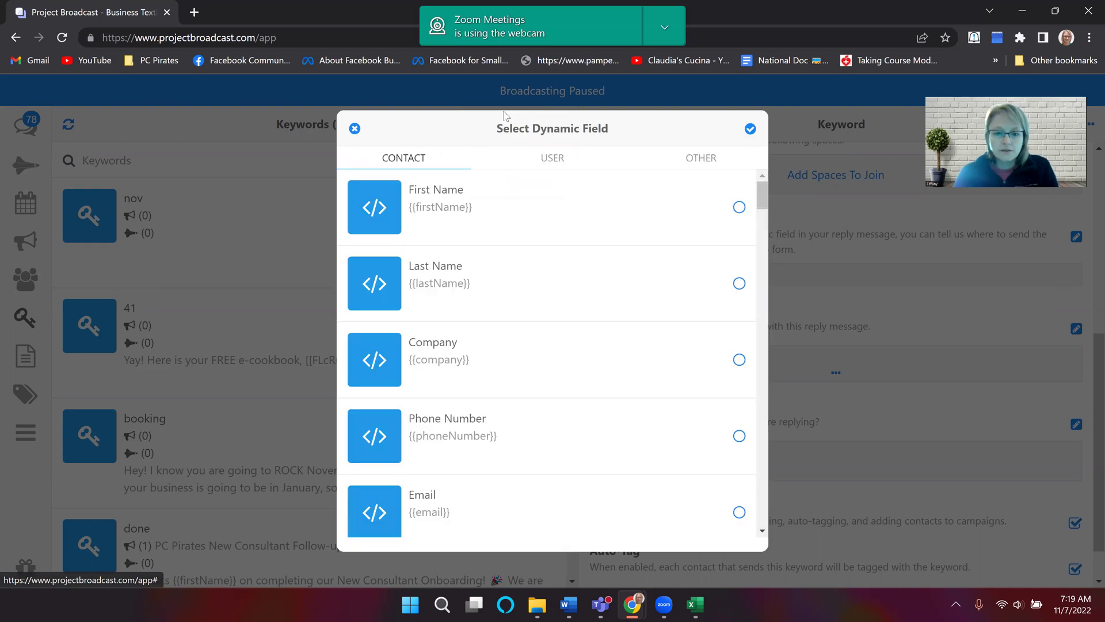
pyautogui.click(440, 208)
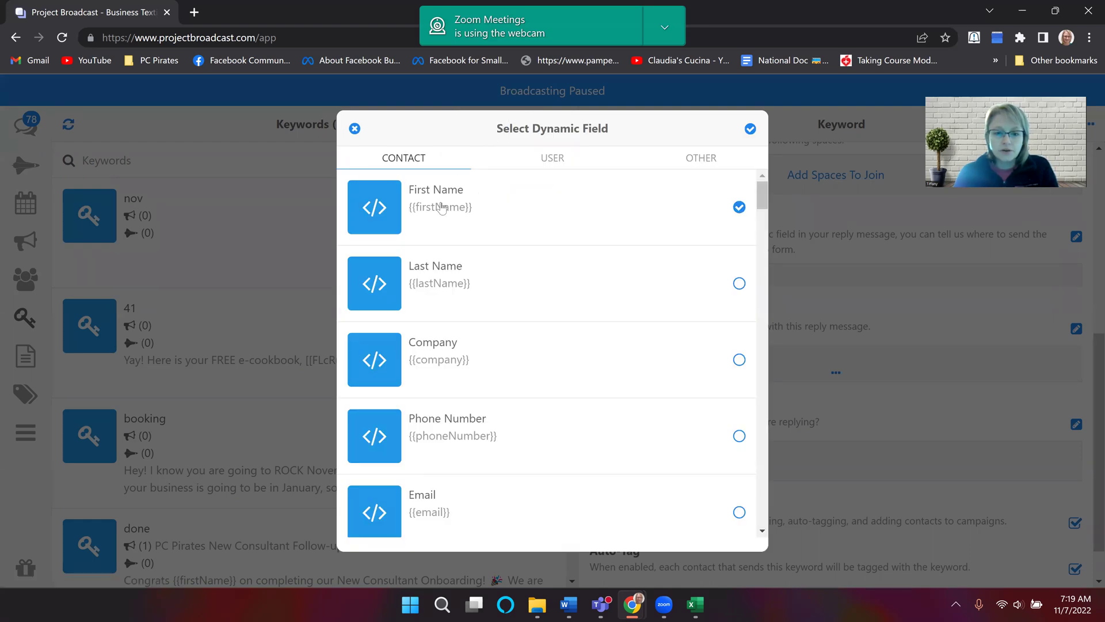
pyautogui.click(750, 128)
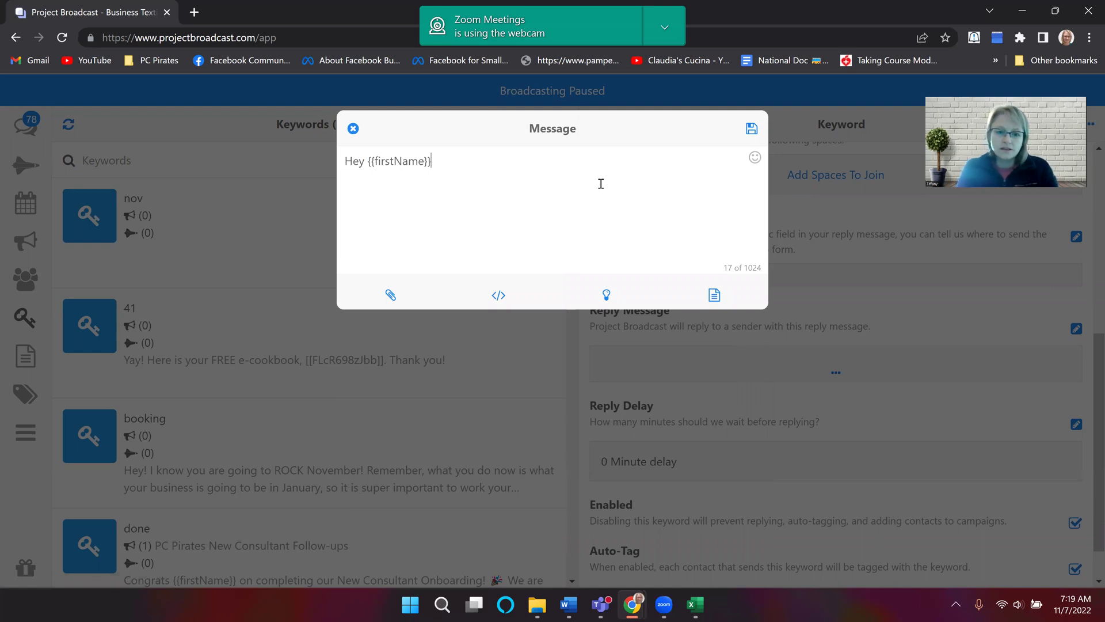
pyautogui.write('! Thank you ')
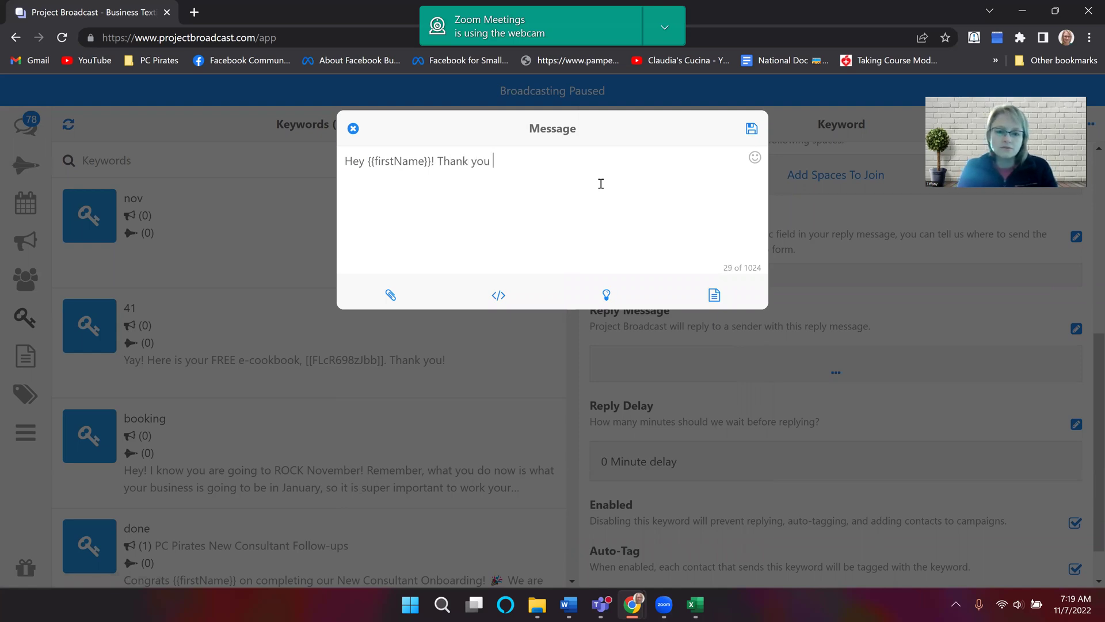
pyautogui.write('so much for opti')
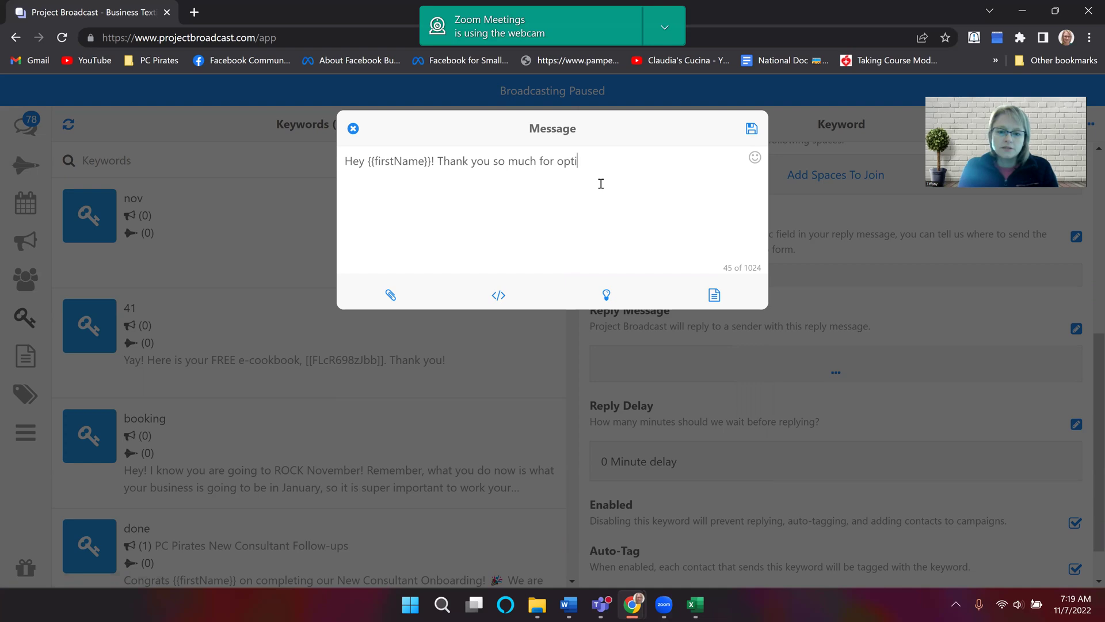
pyautogui.write('ng in. Here i')
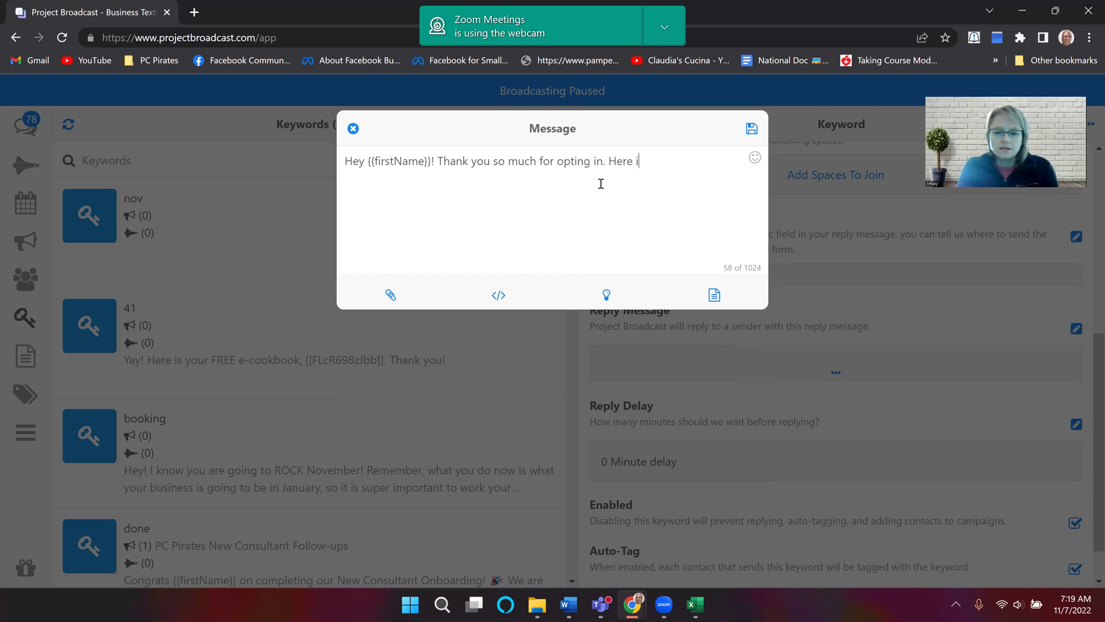
pyautogui.write('s your e-cookb')
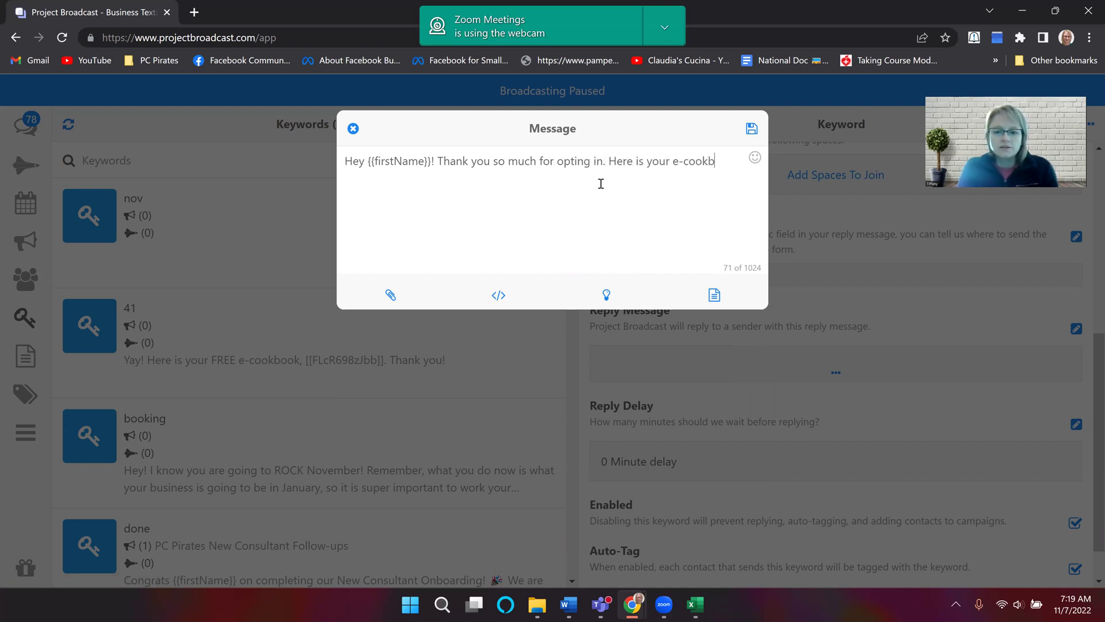
pyautogui.write('ook: www.w')
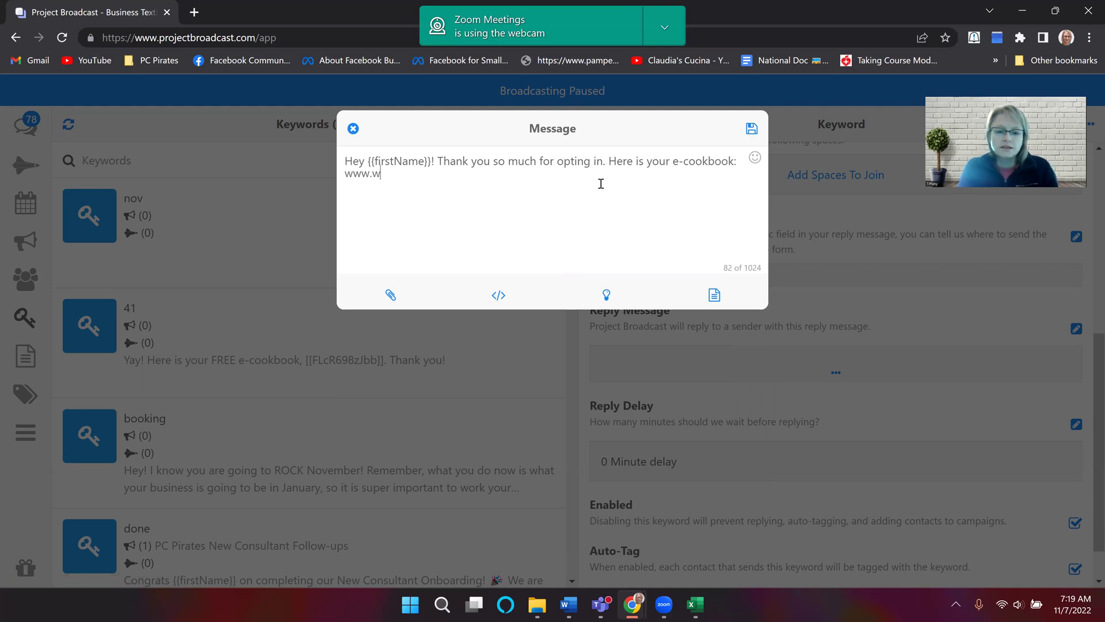
pyautogui.press('BackSpace')
pyautogui.write('eco')
pyautogui.press('BackSpace')
pyautogui.press('BackSpace')
pyautogui.write('cook')
pyautogui.press('BackSpace')
pyautogui.write('kbookc.')
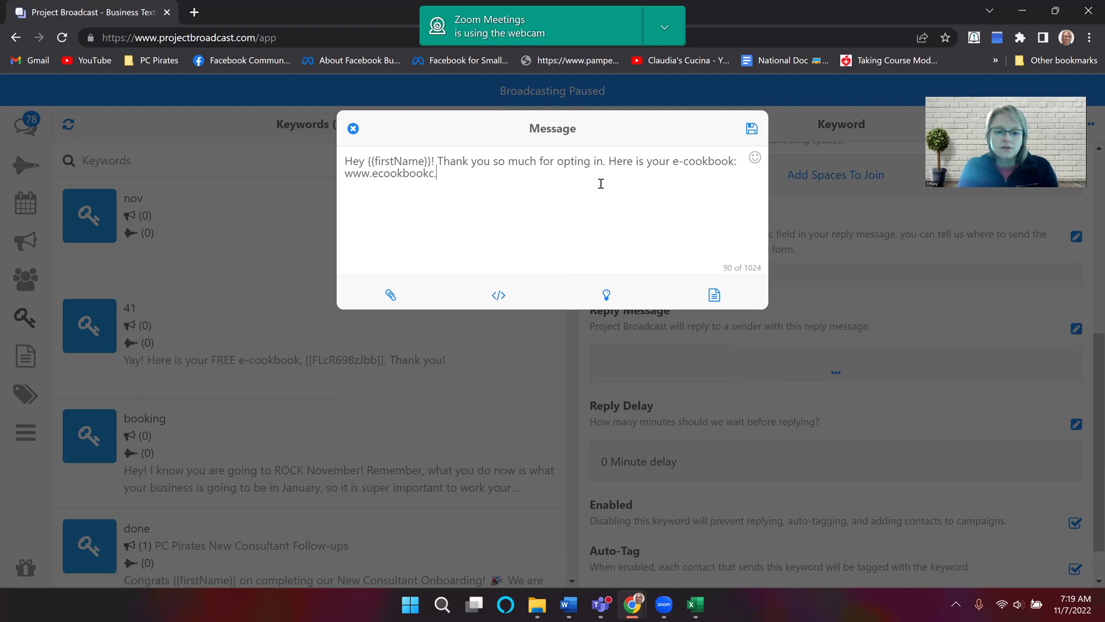
pyautogui.press('BackSpace')
pyautogui.write('.com')
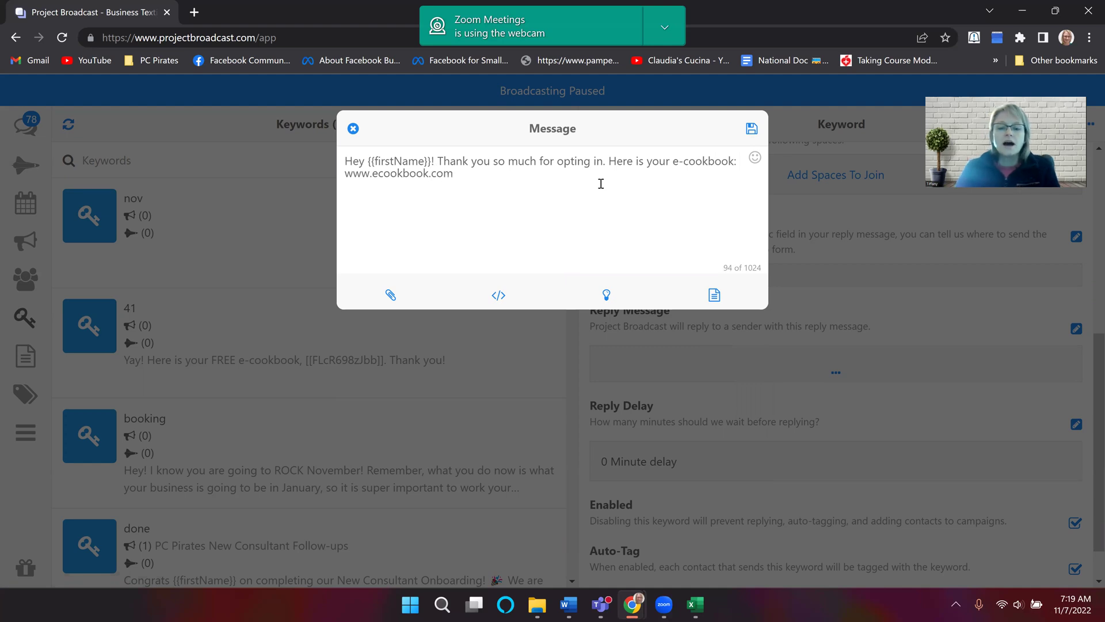
pyautogui.write('.')
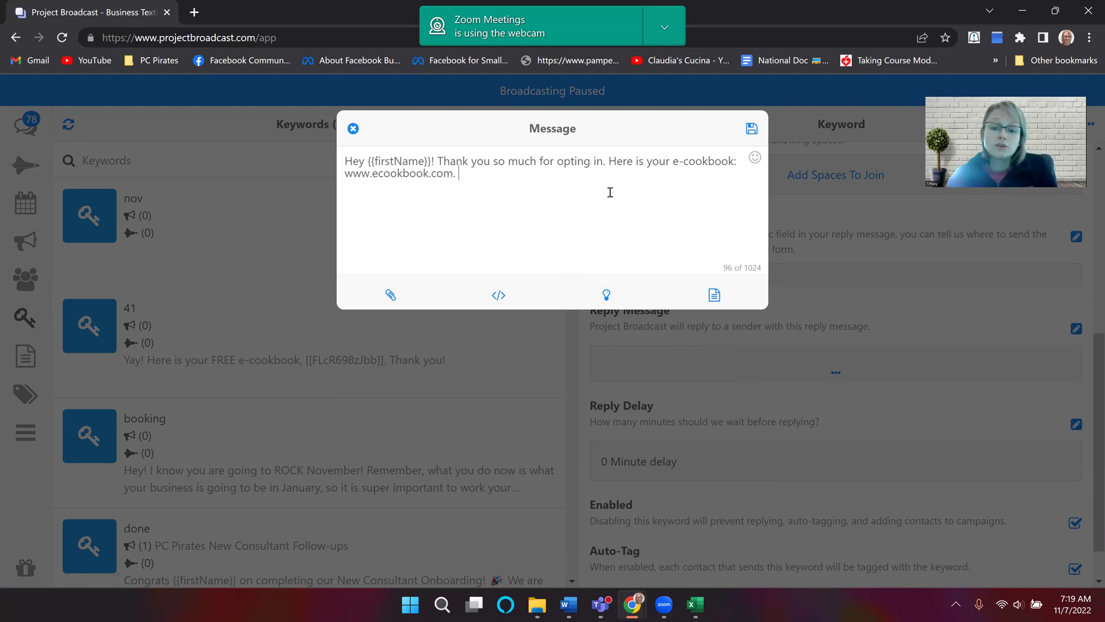
# - Append a red heart and a winking-tongue emoji to the reply
pyautogui.click(755, 157)
pyautogui.click(636, 208)
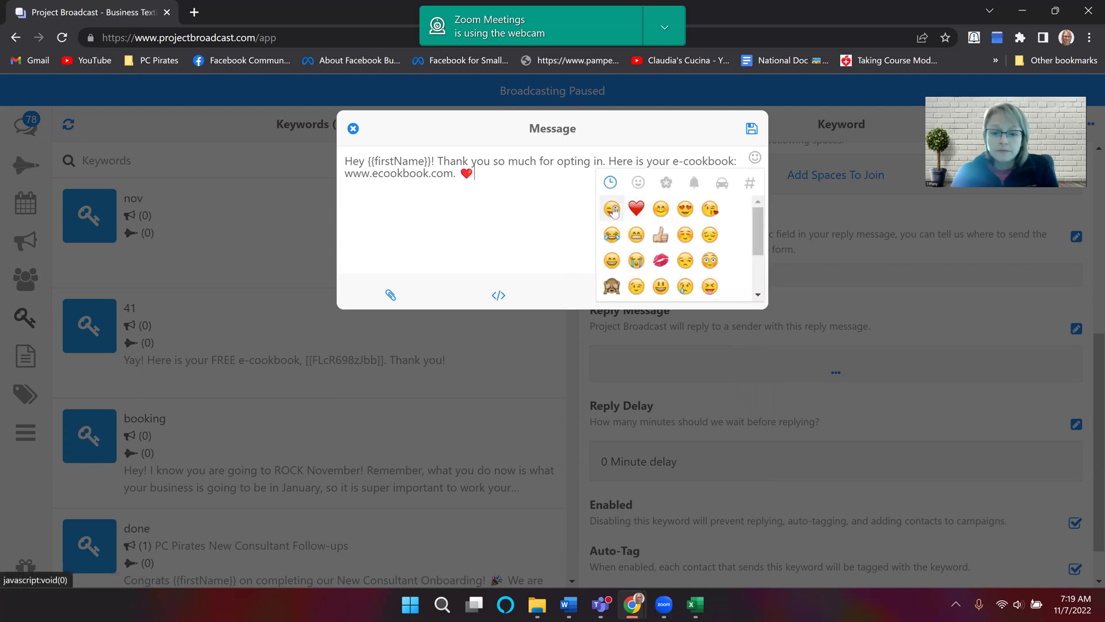
pyautogui.click(611, 208)
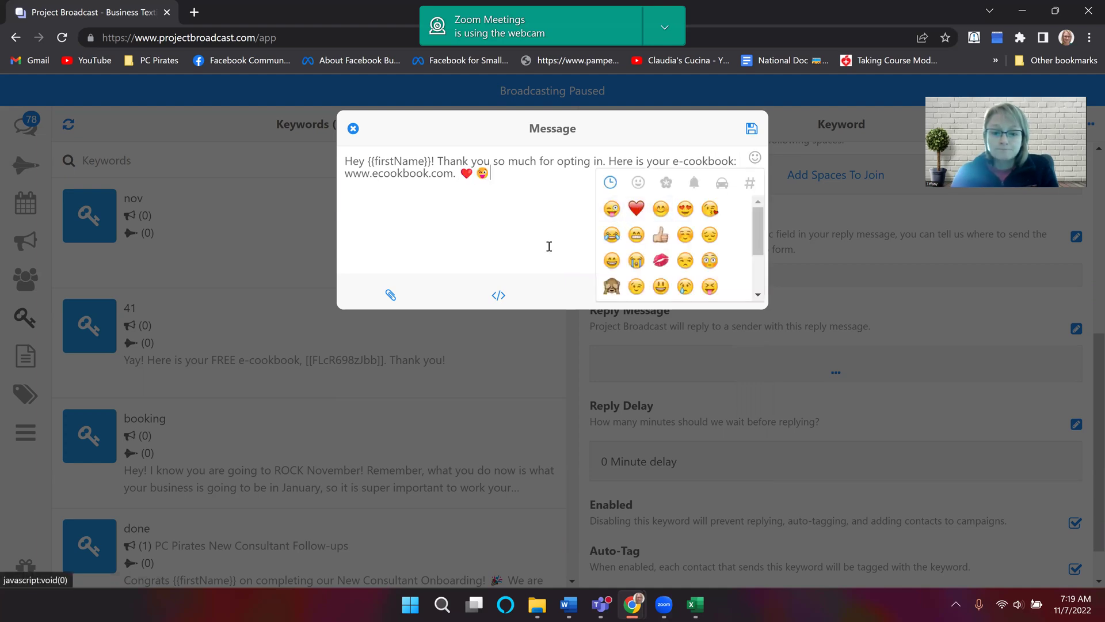
# - Save the finished nov reply message
pyautogui.click(752, 129)
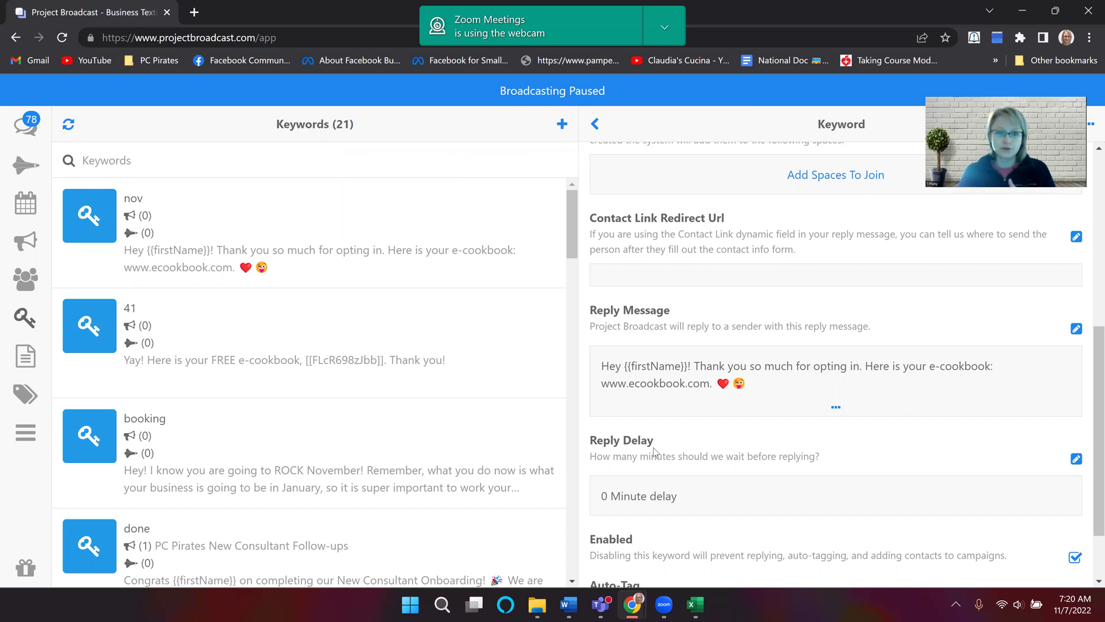
pyautogui.scroll(-1, 927, 452)
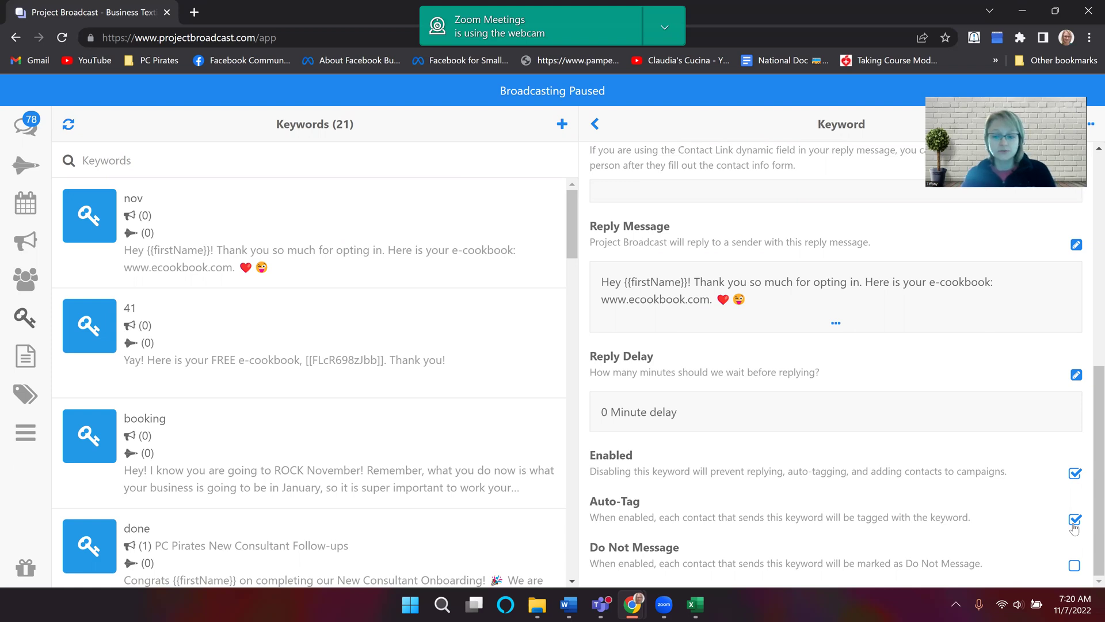
pyautogui.scroll(5, 1074, 529)
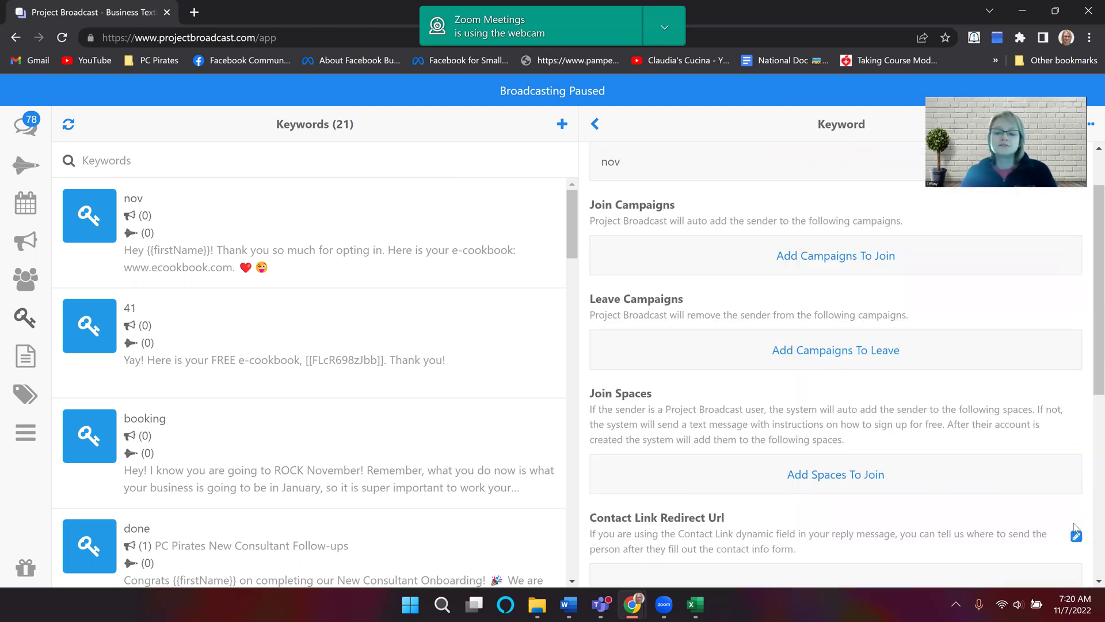
pyautogui.scroll(1, 1065, 527)
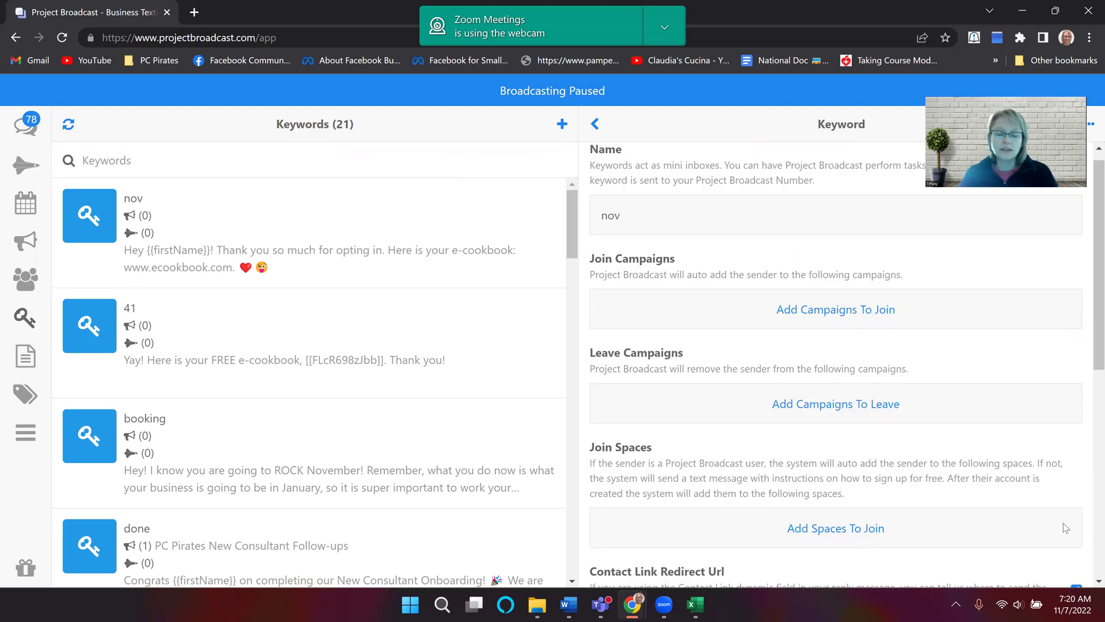
pyautogui.scroll(1, 1063, 526)
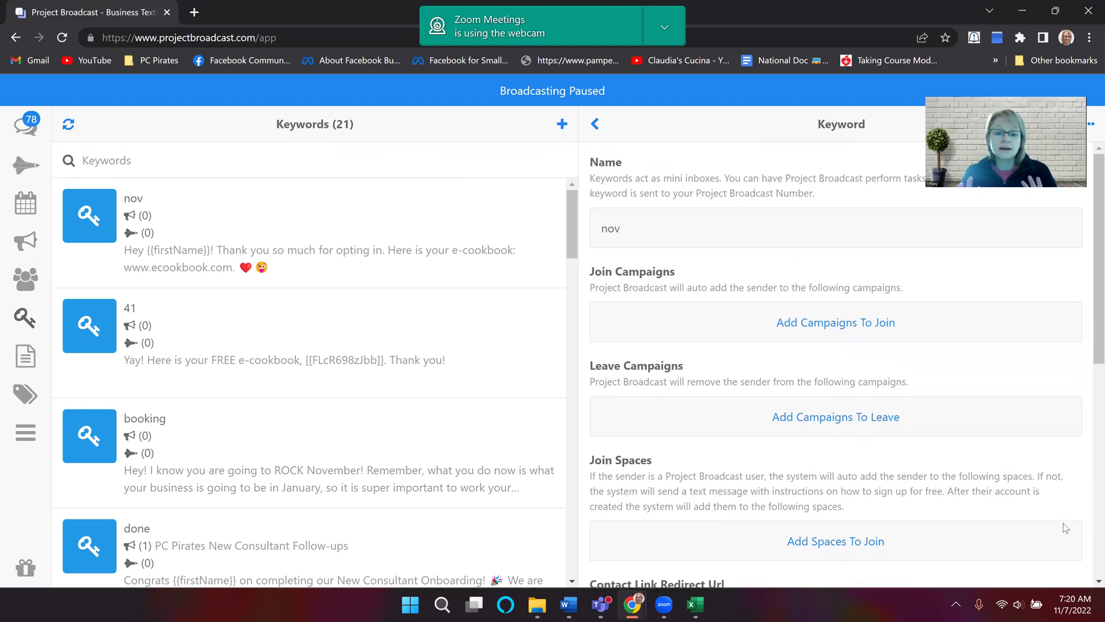